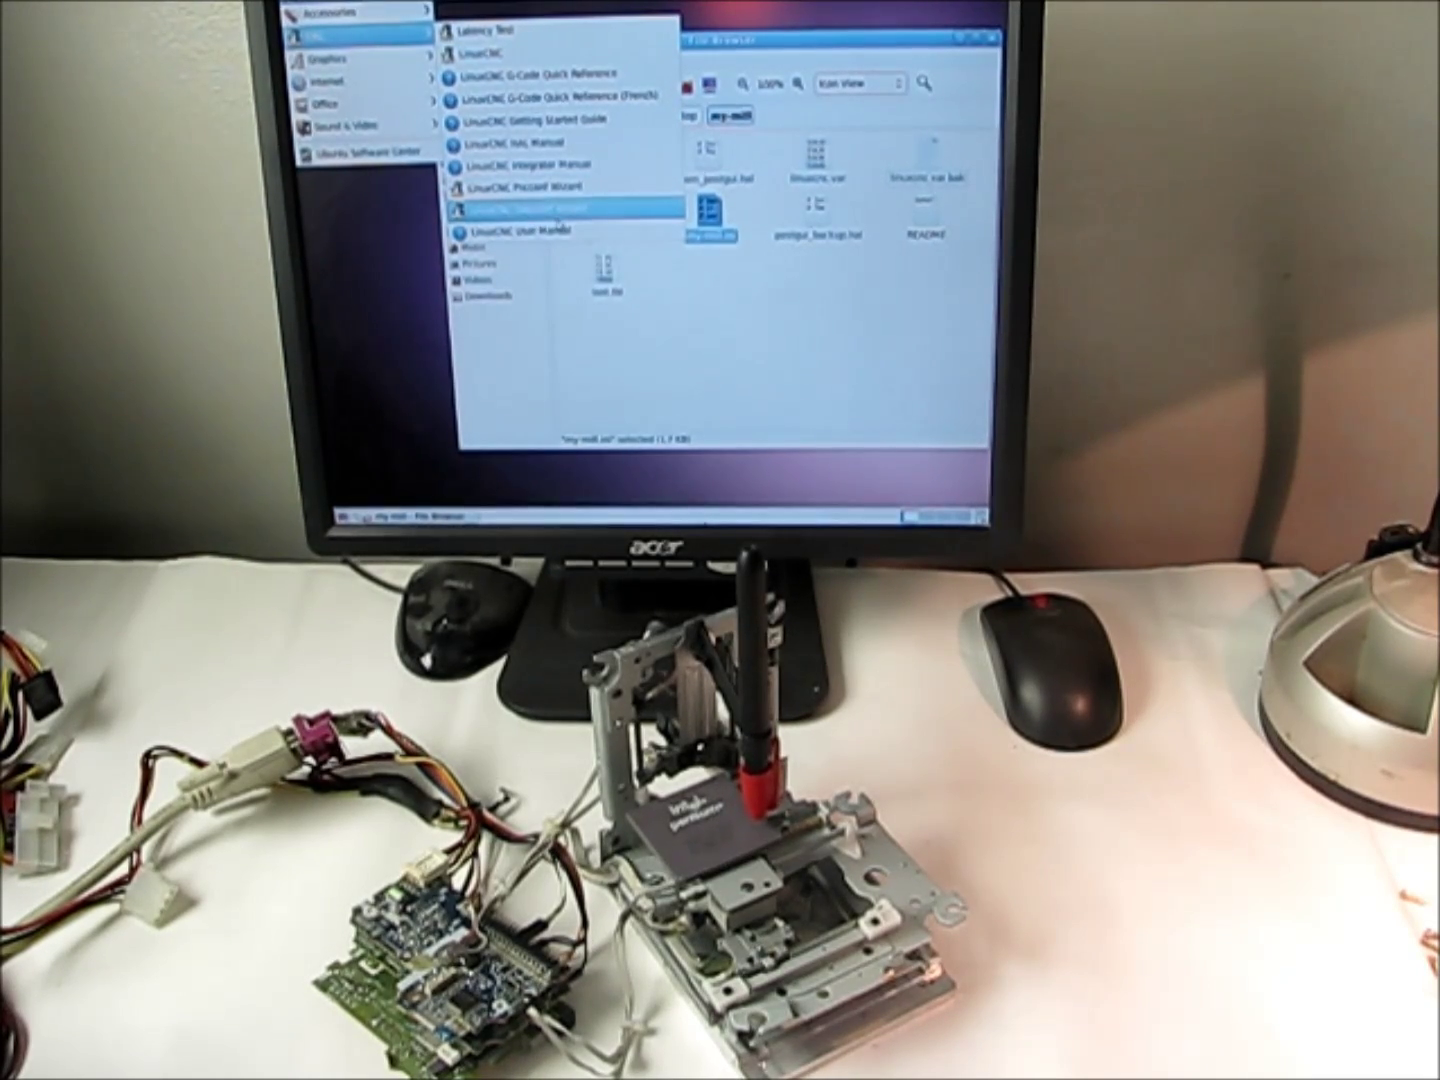
Step: Start the Stepconf wizard and choose to modify an existing configuration
{"action": "left_click", "coordinate": [561, 214]}
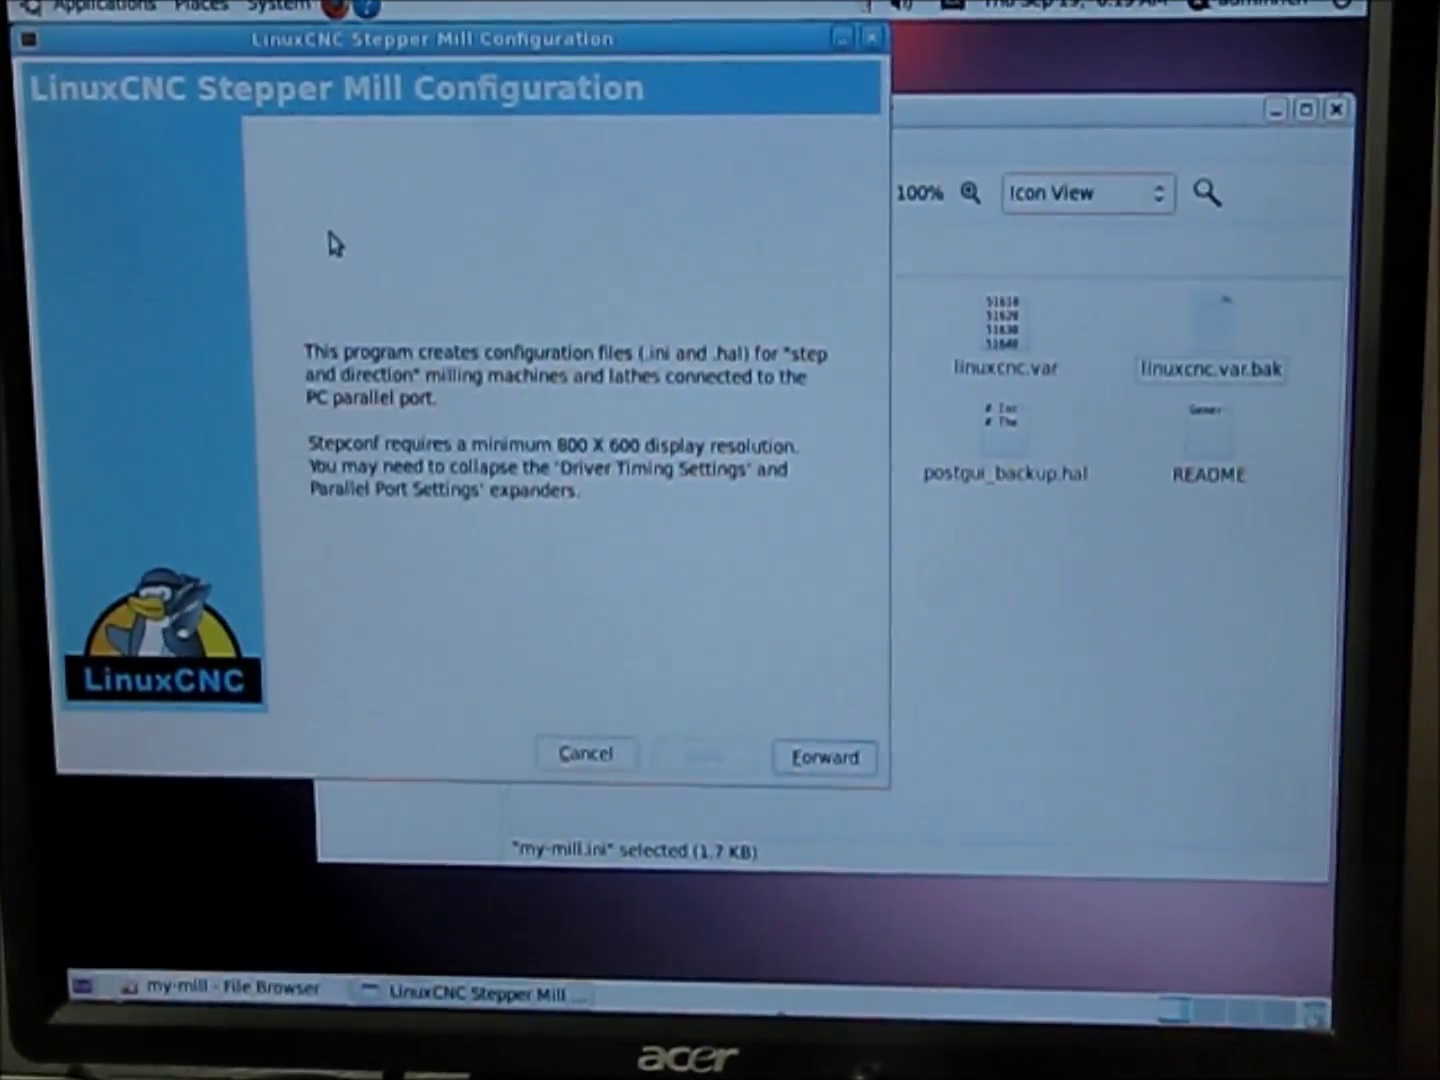
{"action": "left_click", "coordinate": [822, 754]}
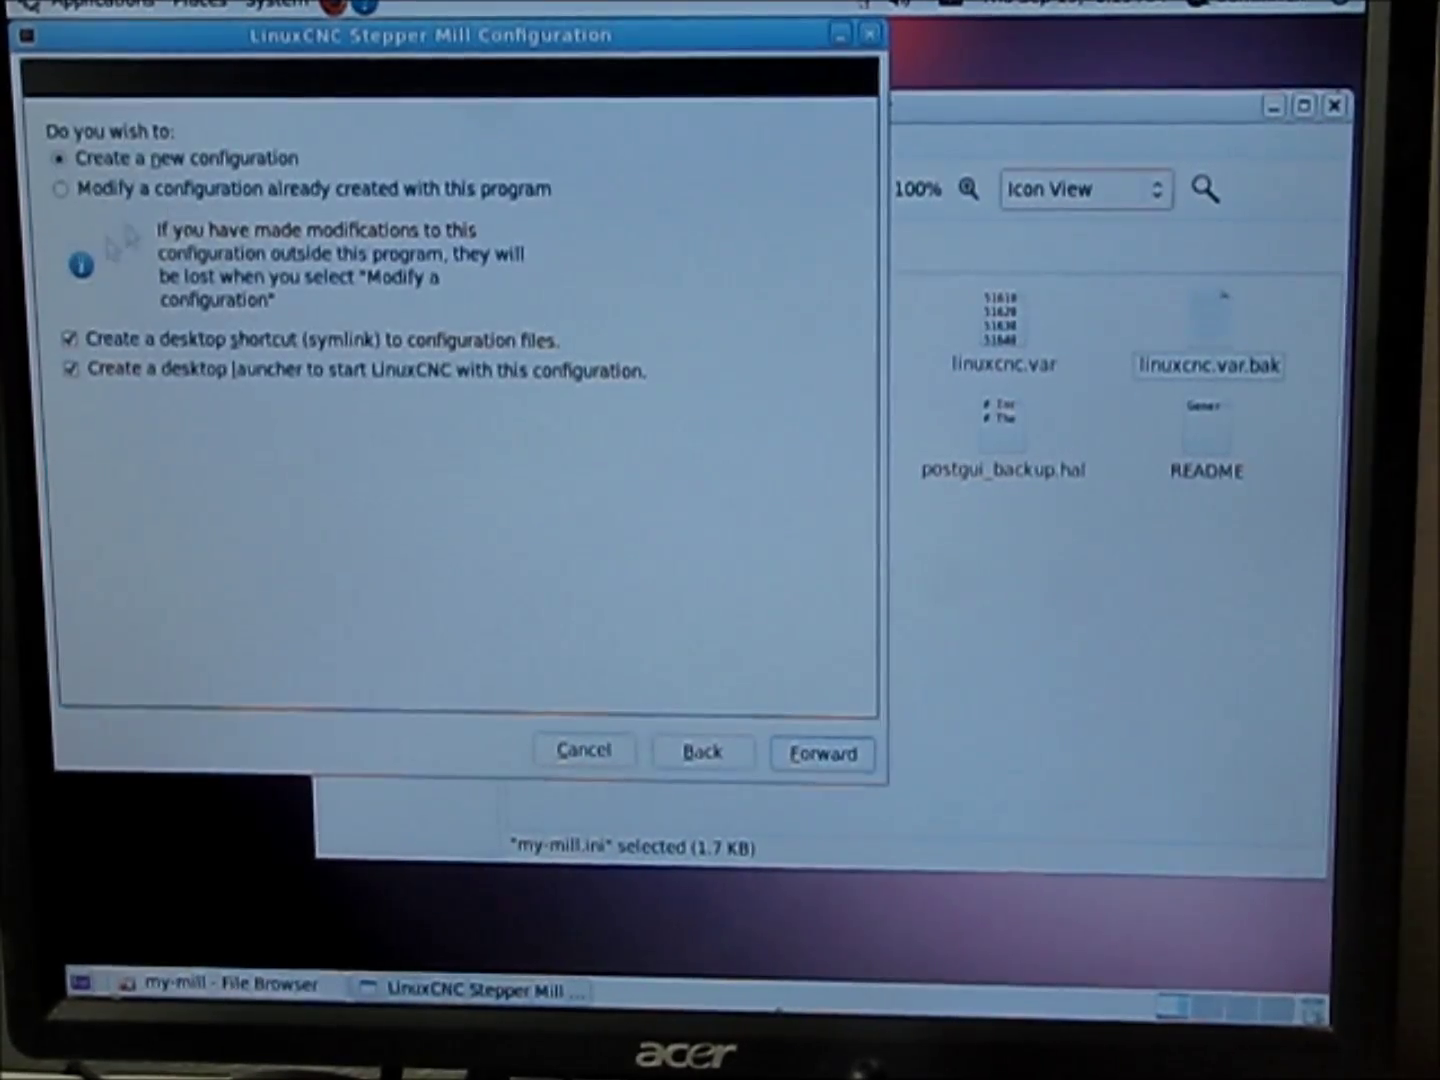
{"action": "left_click", "coordinate": [77, 189]}
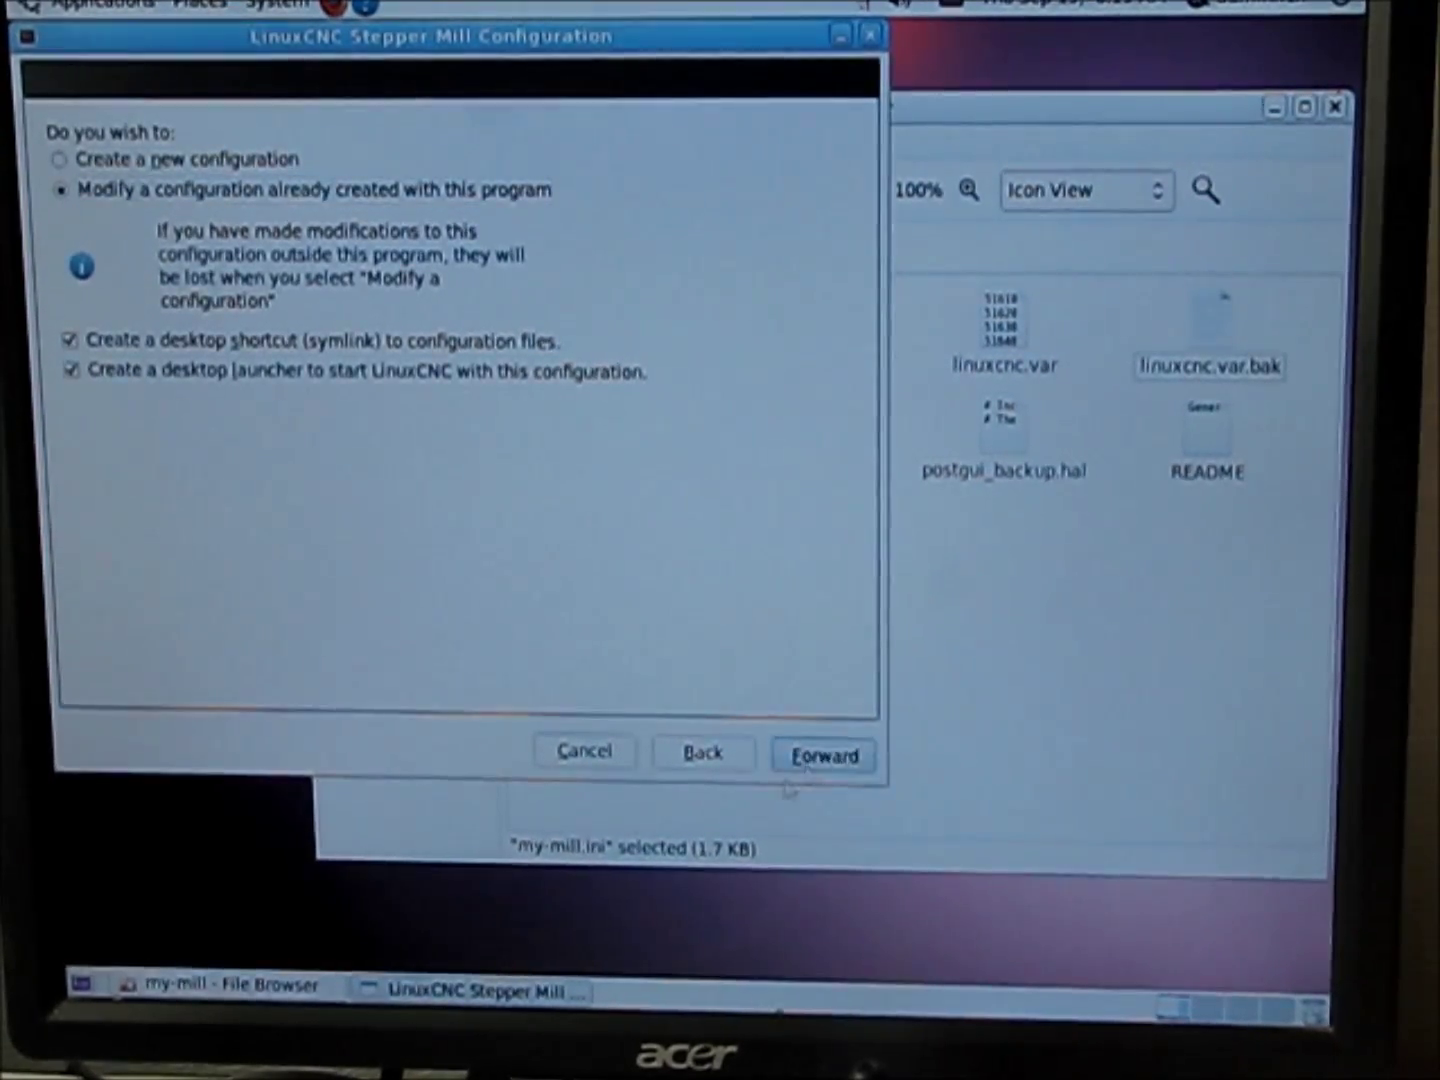
{"action": "left_click", "coordinate": [823, 754]}
Step: Load my-mill.stepconf, dismiss the warning, and advance to Parallel Port Setup
{"action": "double_click", "coordinate": [319, 248]}
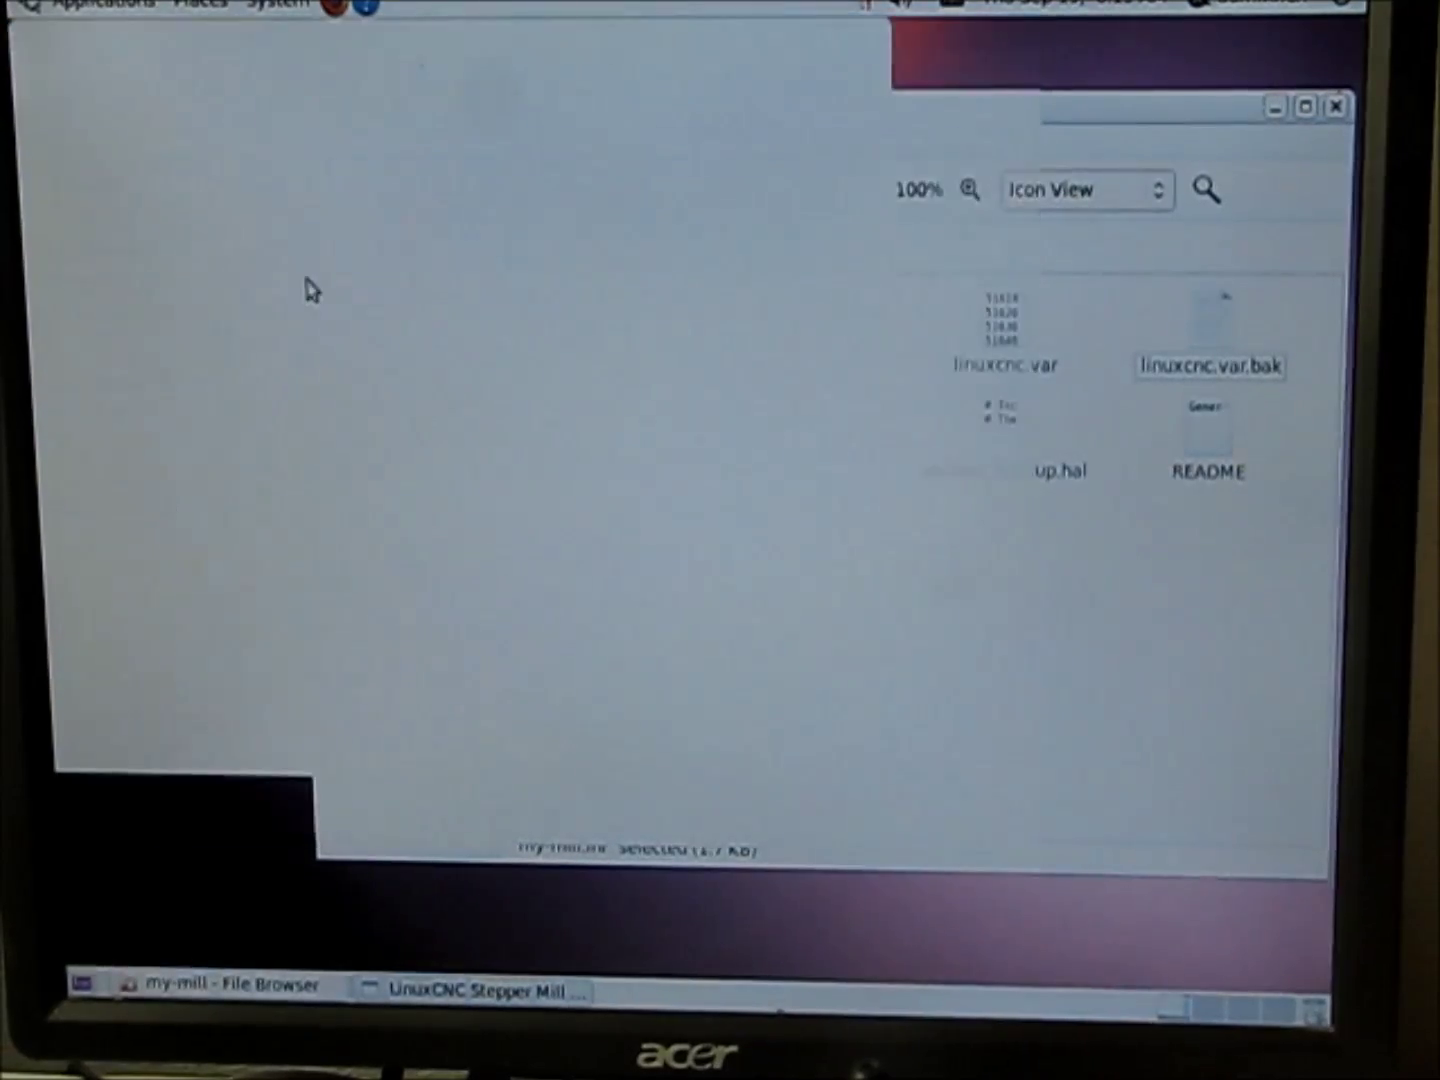
{"action": "left_click", "coordinate": [687, 530]}
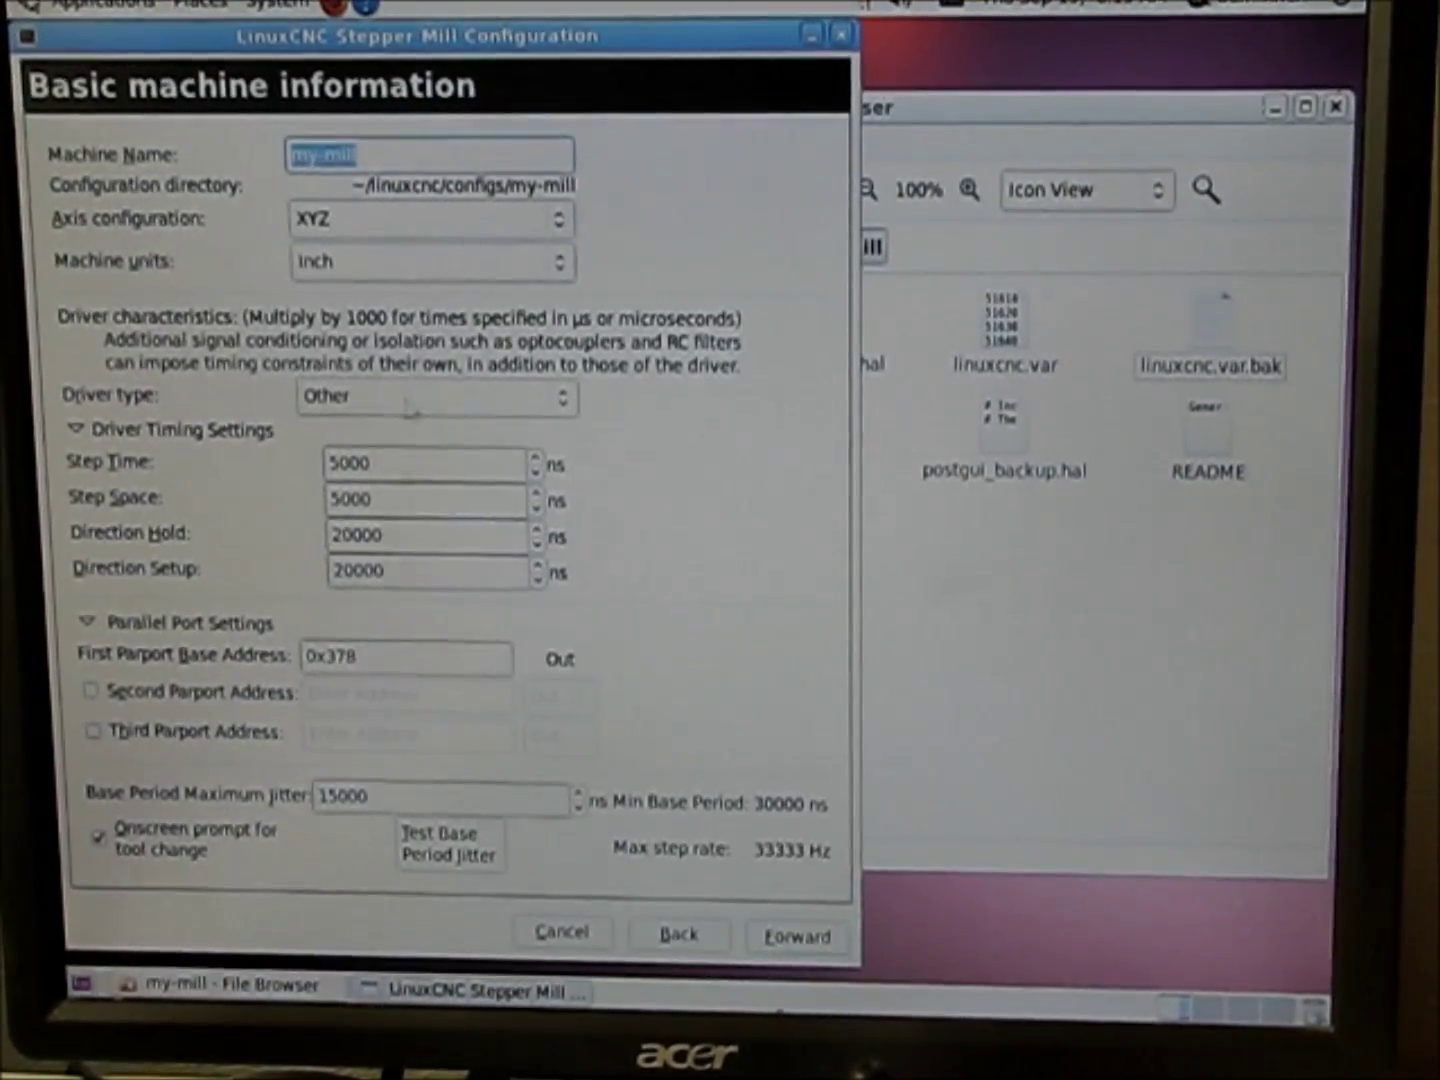
{"action": "left_click", "coordinate": [783, 943]}
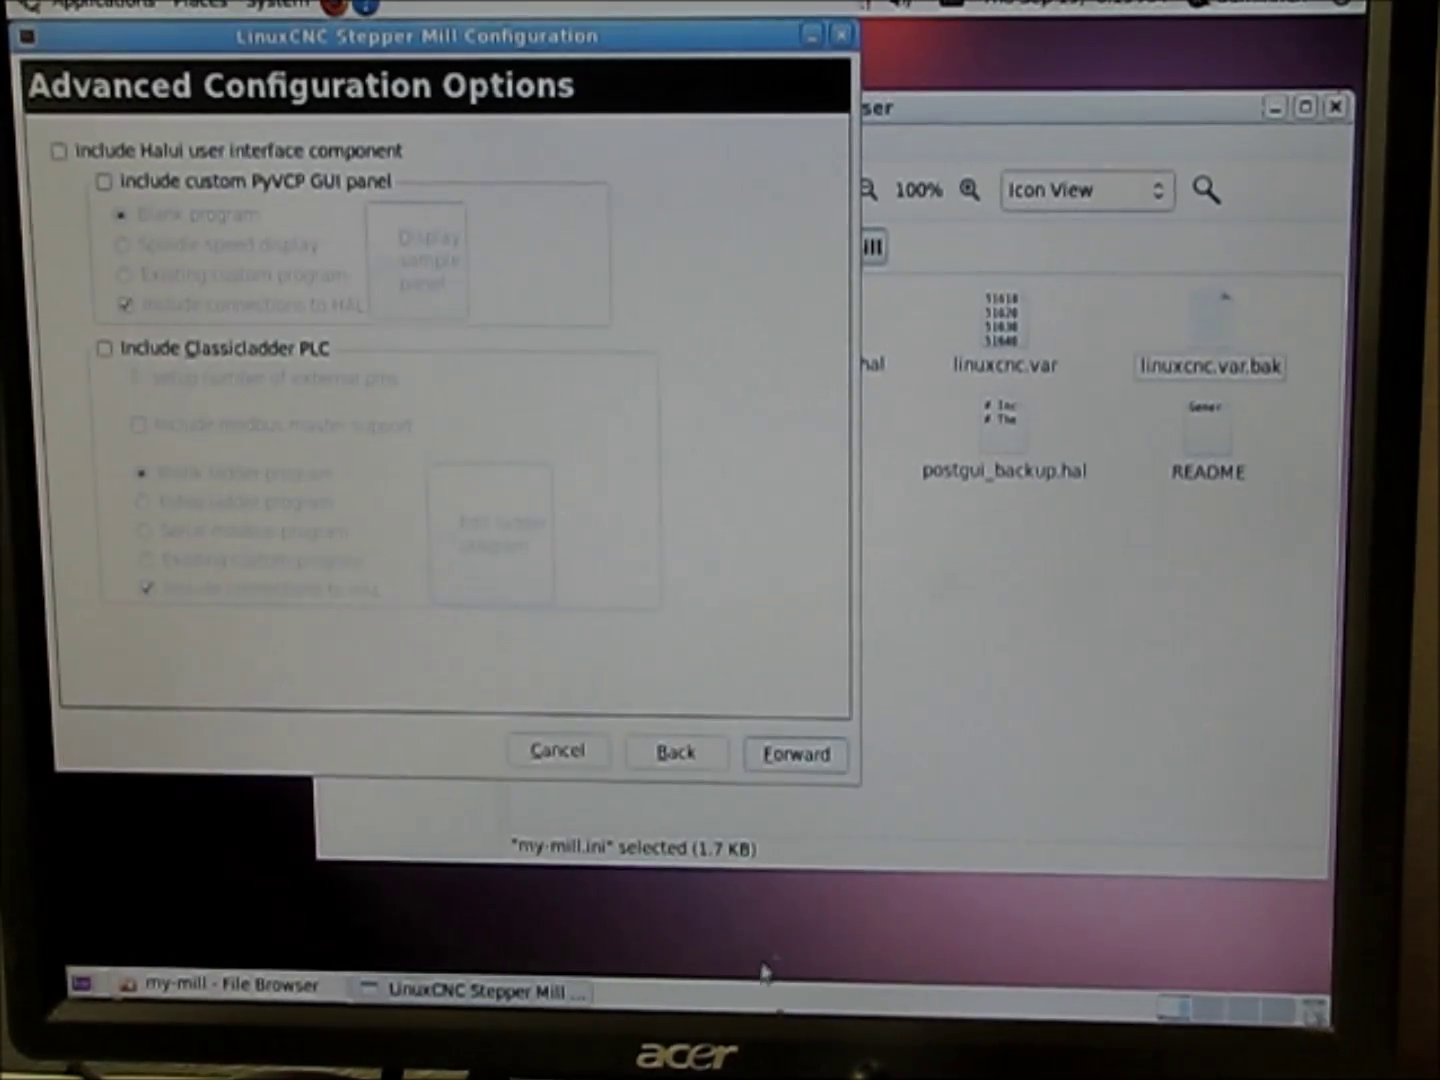
{"action": "left_click", "coordinate": [796, 754]}
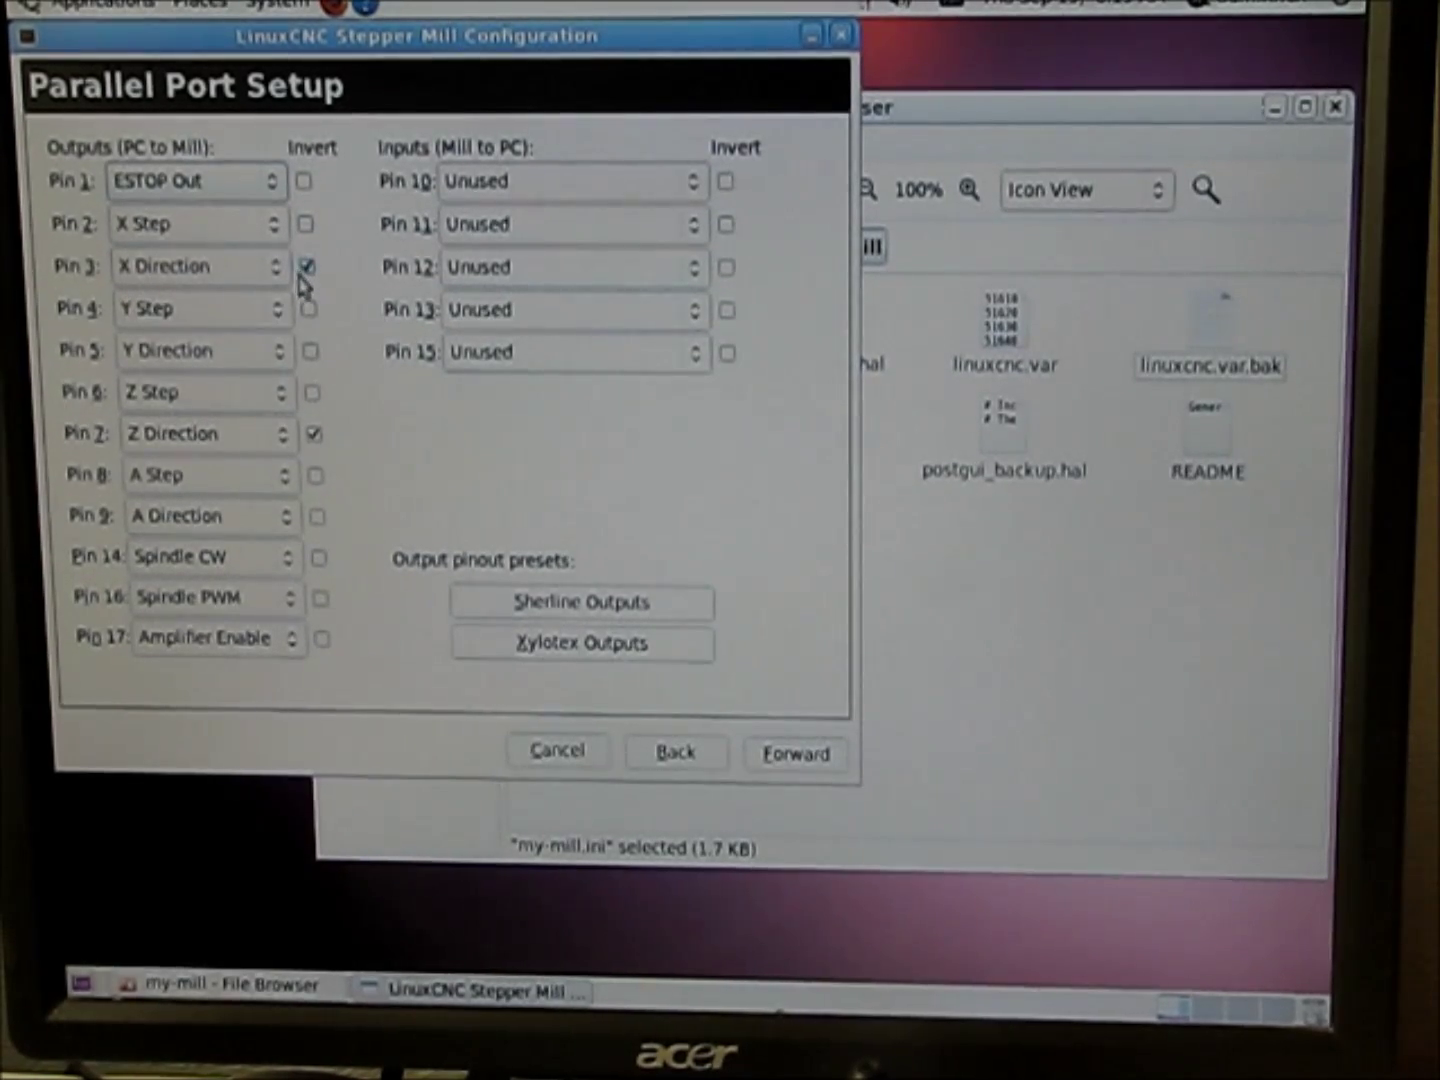
Step: Invert the Z Direction signal on pin 7 and continue to X axis settings
{"action": "left_click", "coordinate": [311, 435]}
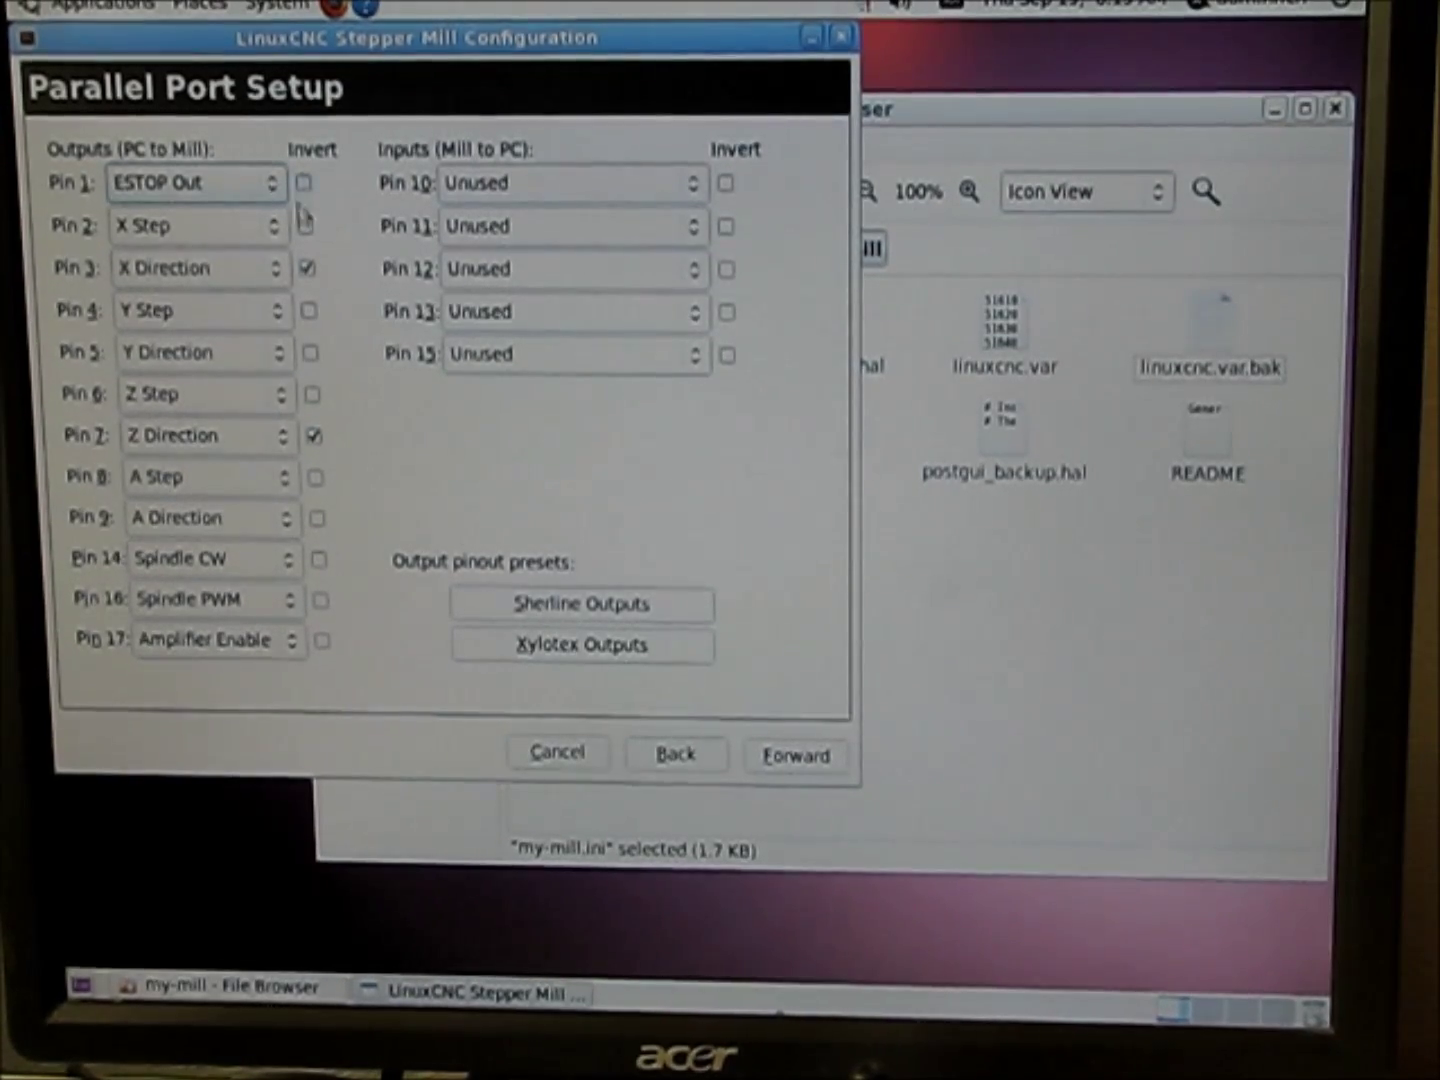
{"action": "left_click", "coordinate": [784, 752]}
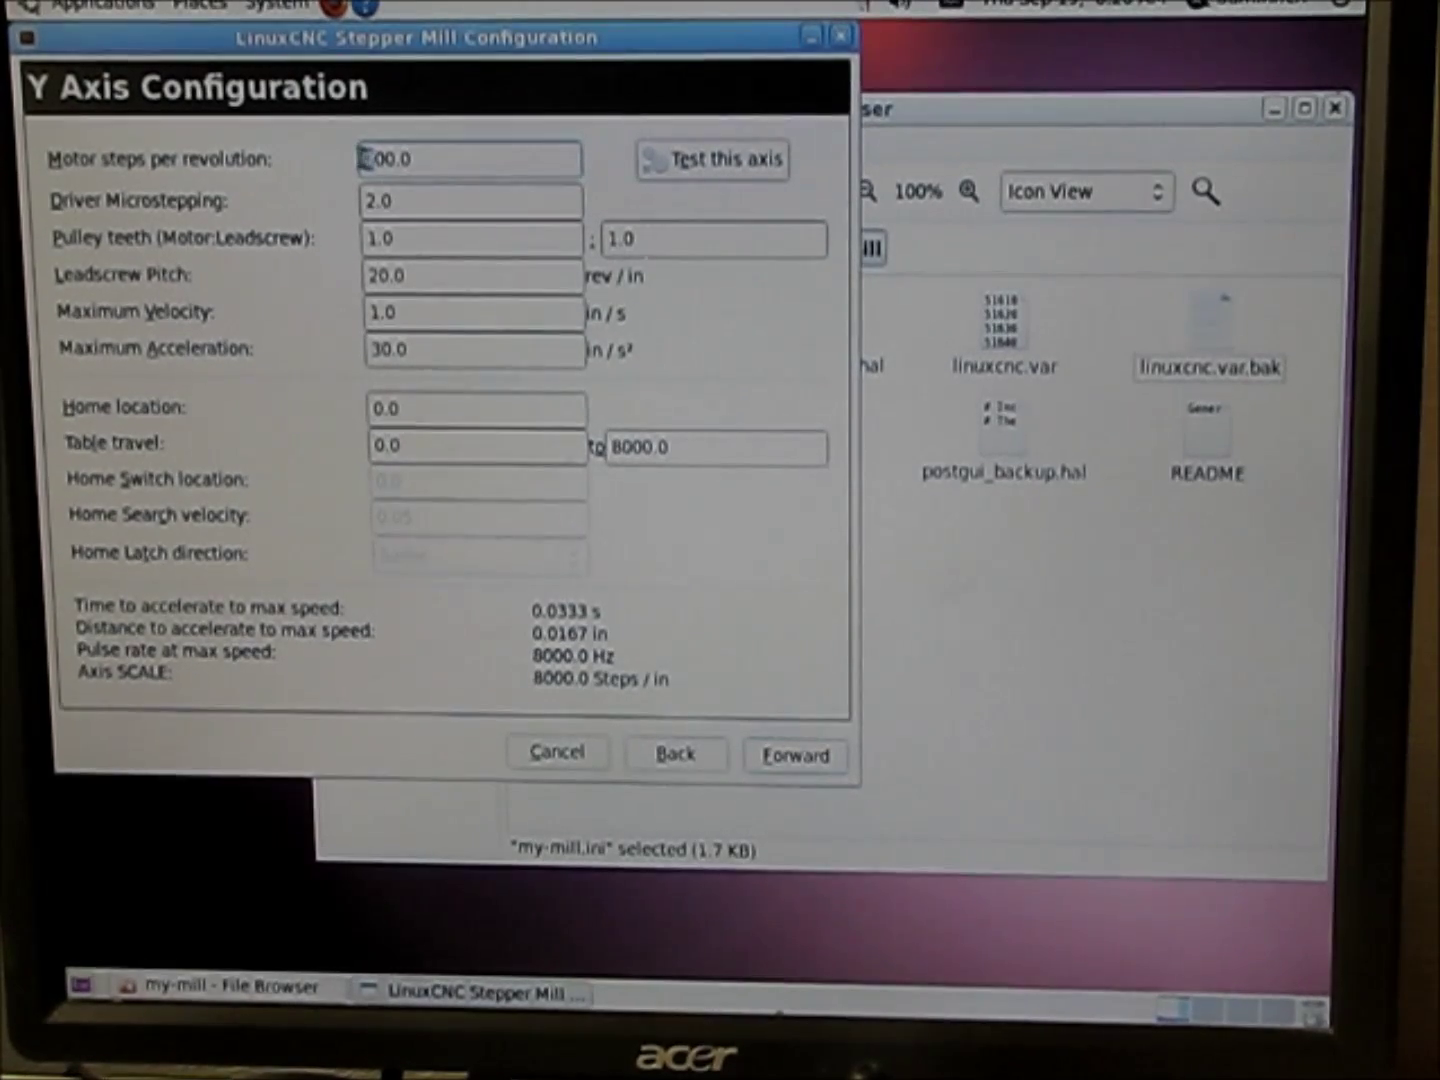
{"action": "type", "text": "1"}
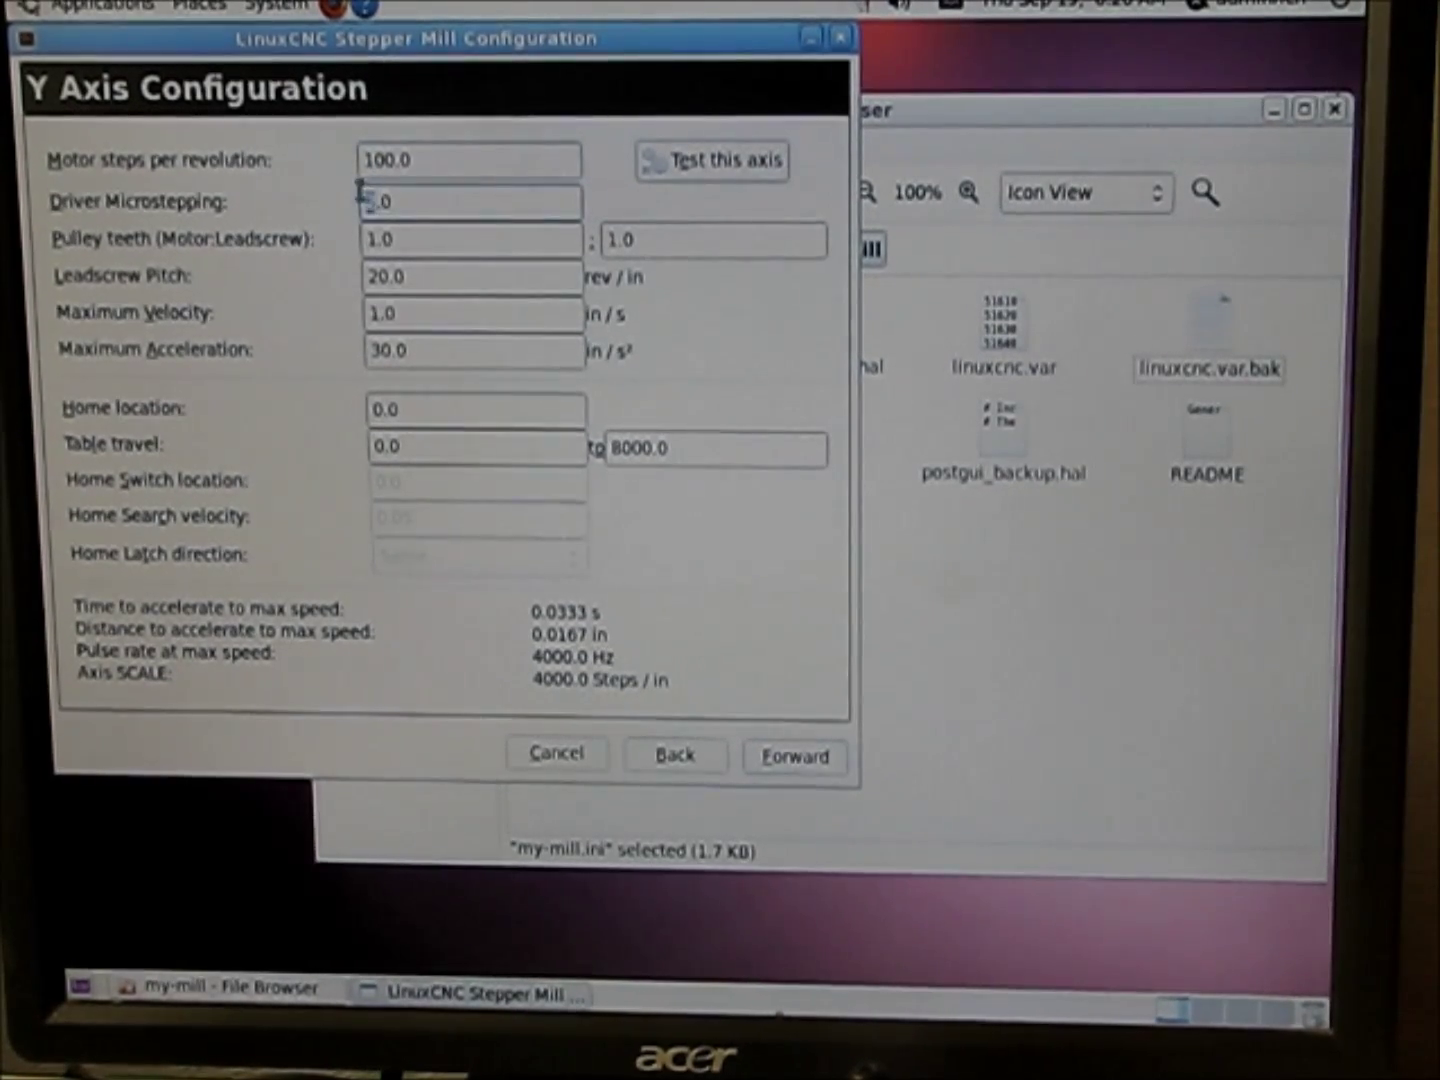
Step: Go through the Z axis and spindle pages, apply my-mill, and open its folder
{"action": "left_click", "coordinate": [795, 756]}
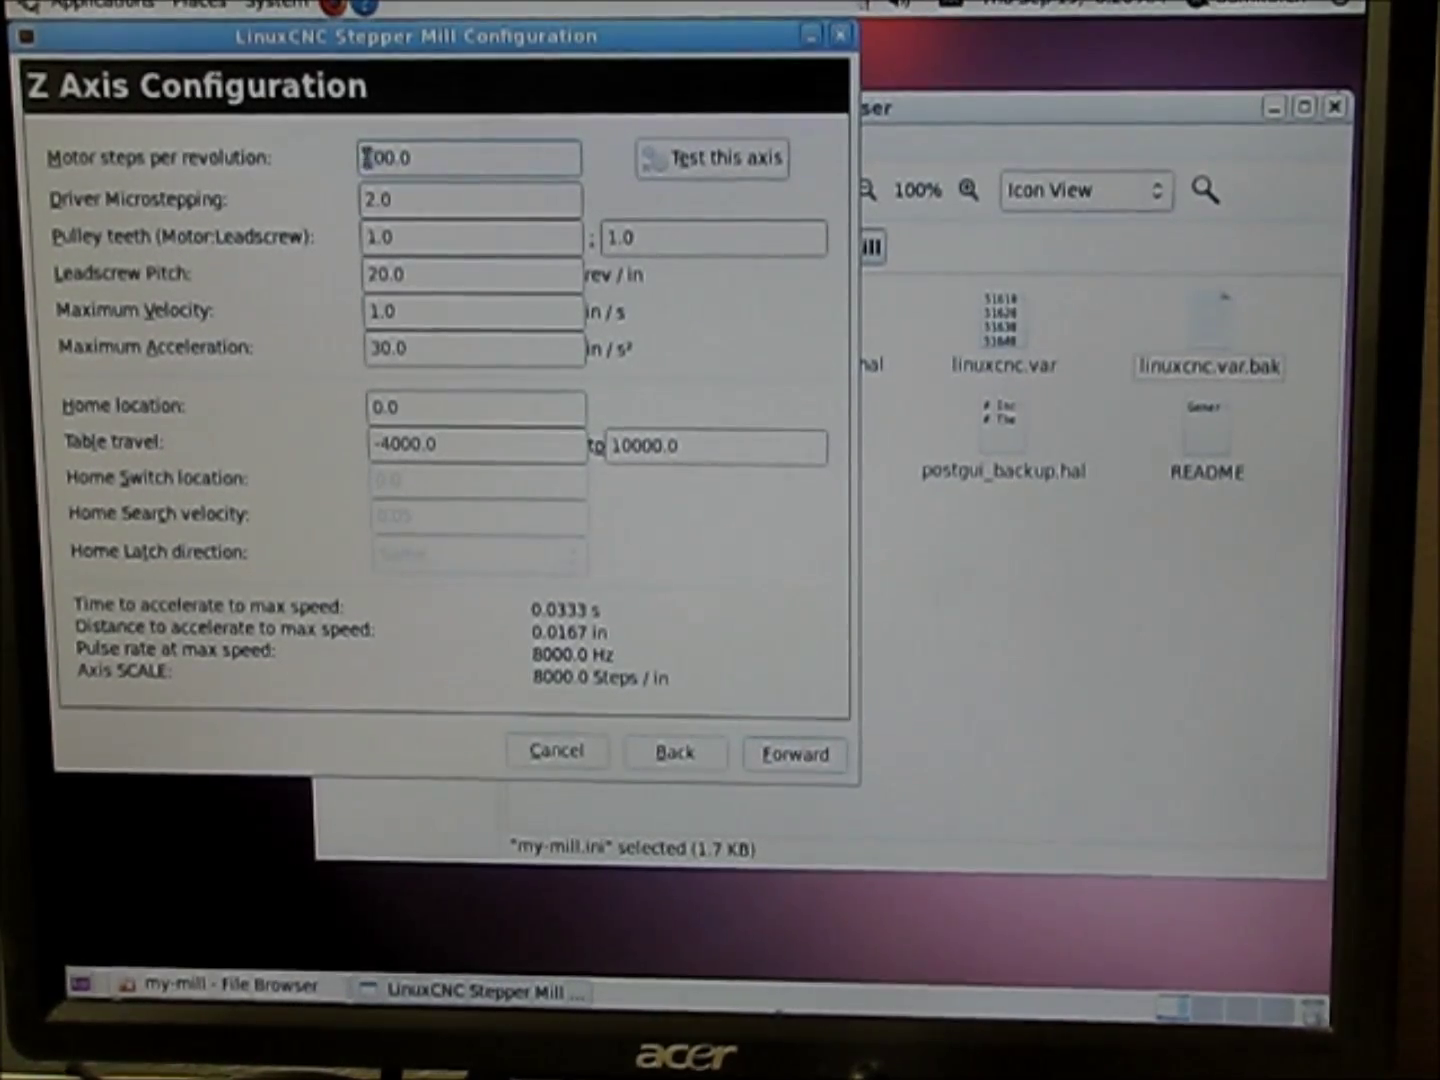
{"action": "type", "text": "1"}
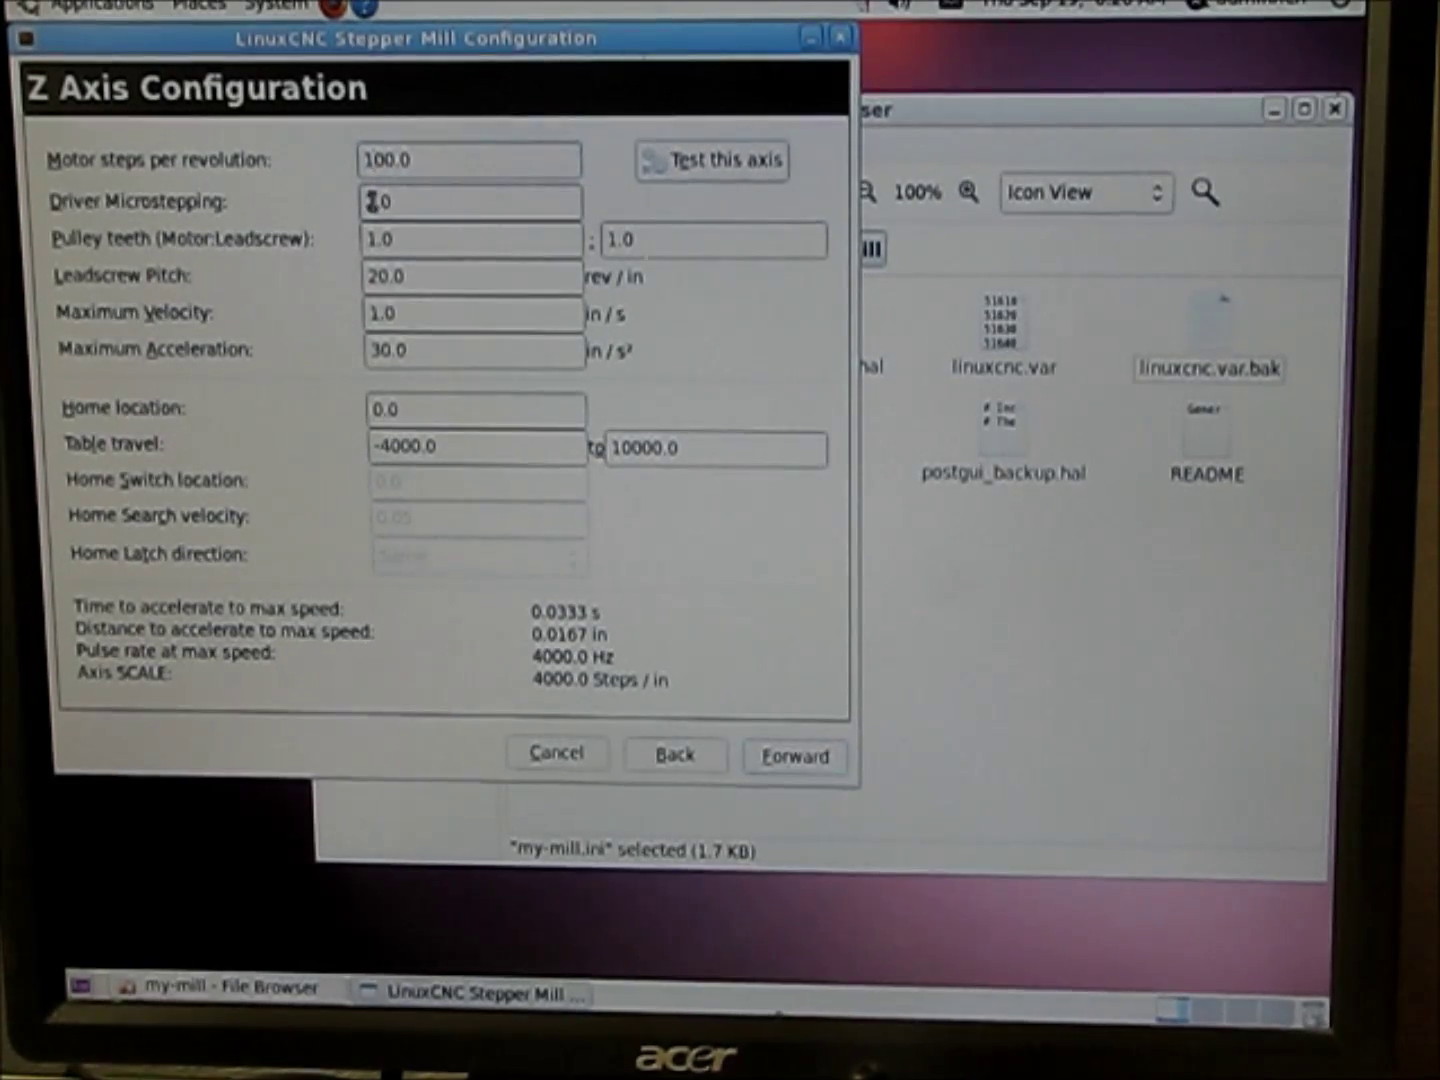
{"action": "left_click", "coordinate": [793, 755]}
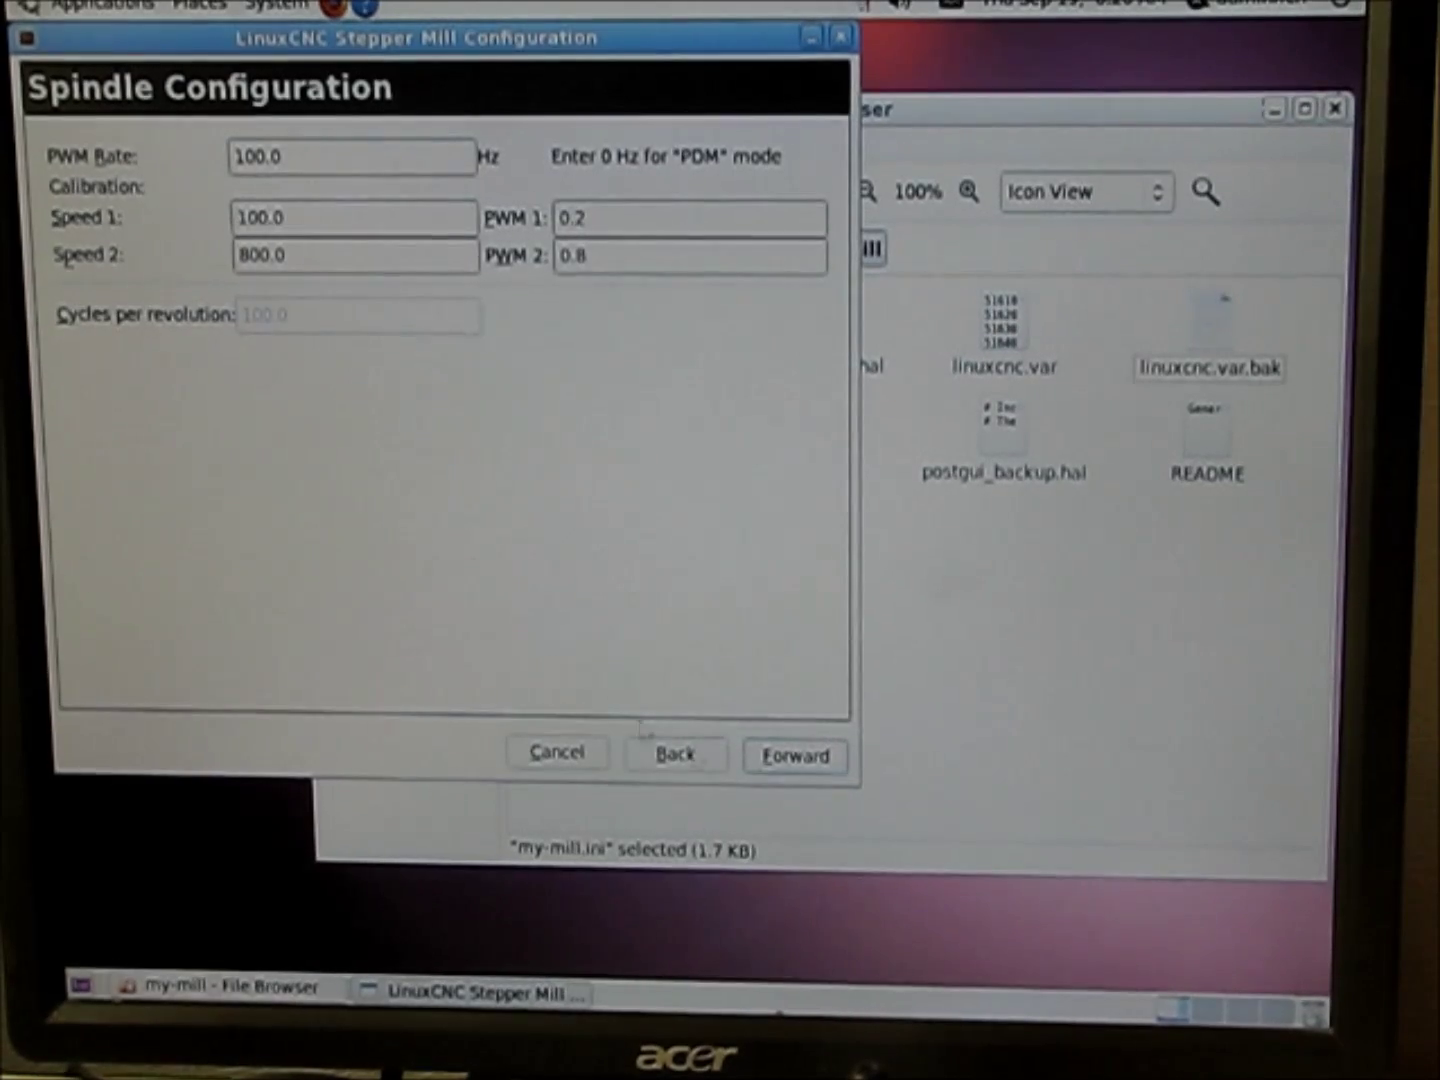
{"action": "left_click", "coordinate": [793, 755]}
{"action": "left_click", "coordinate": [793, 756]}
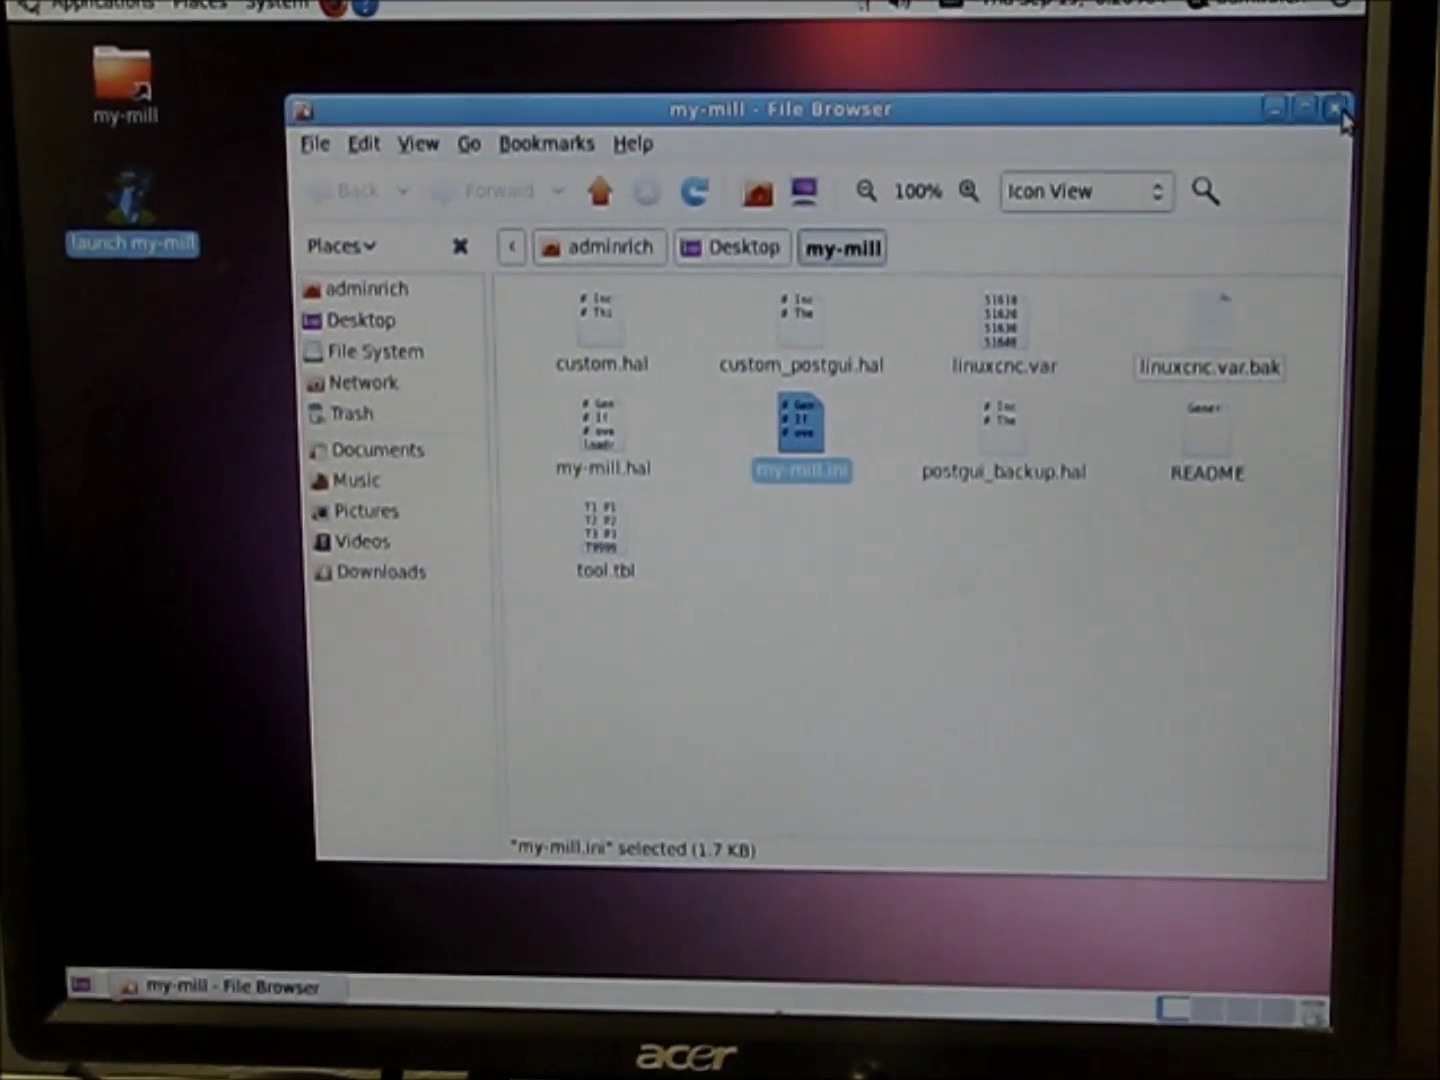
{"action": "key", "text": "ctrl+w"}
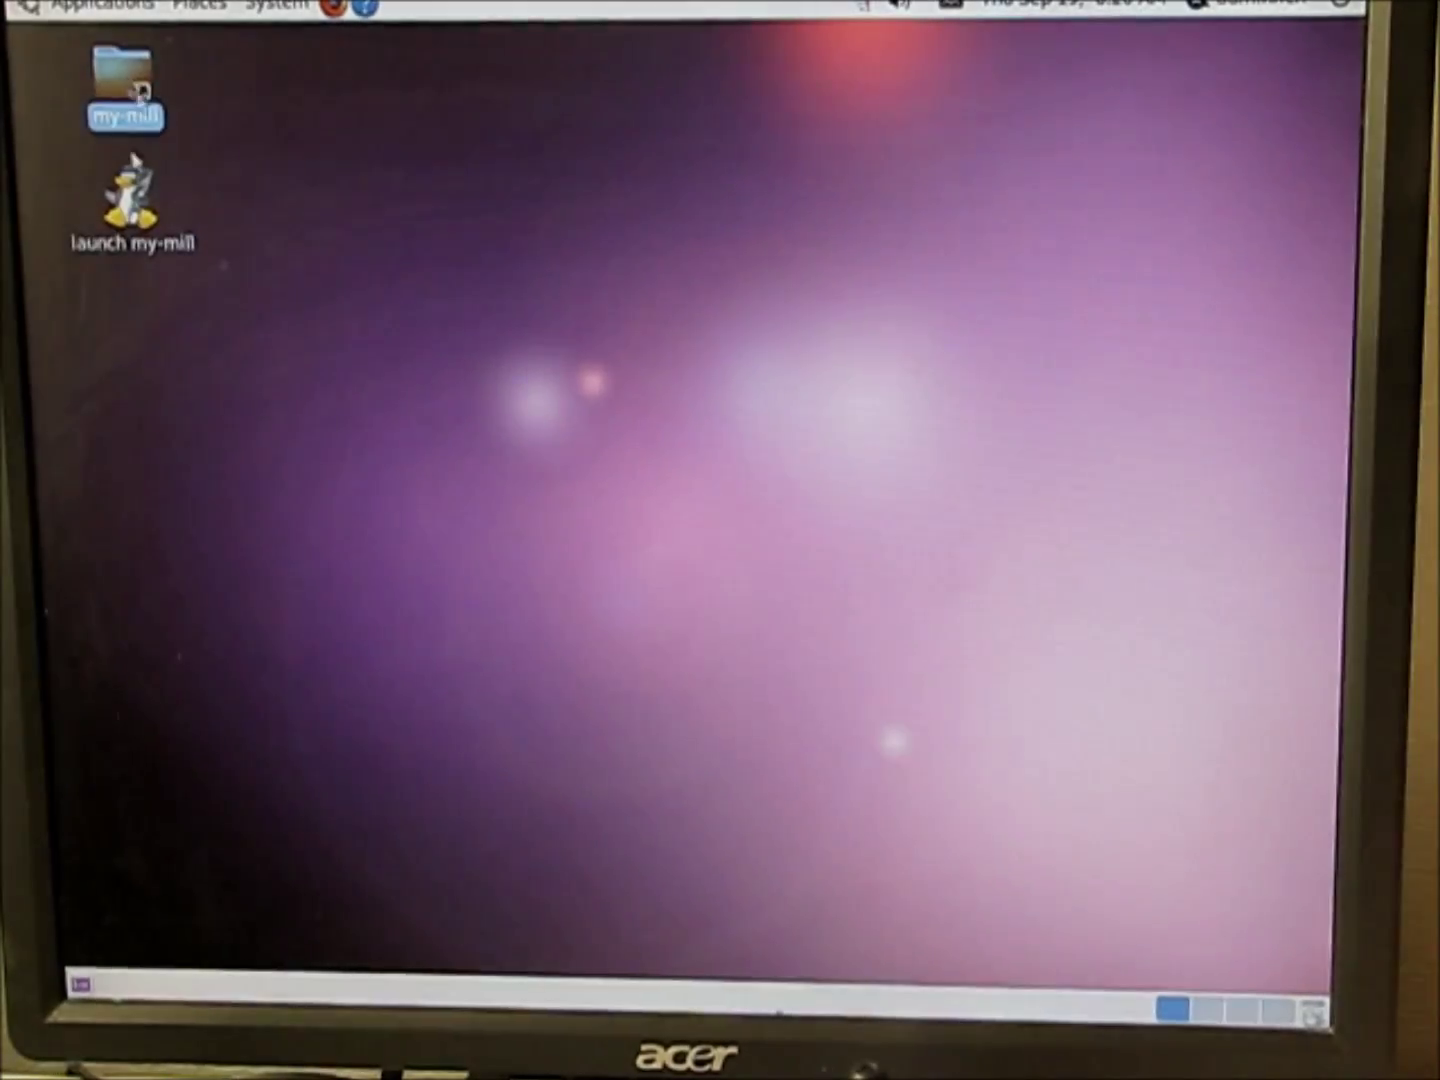
{"action": "double_click", "coordinate": [124, 90]}
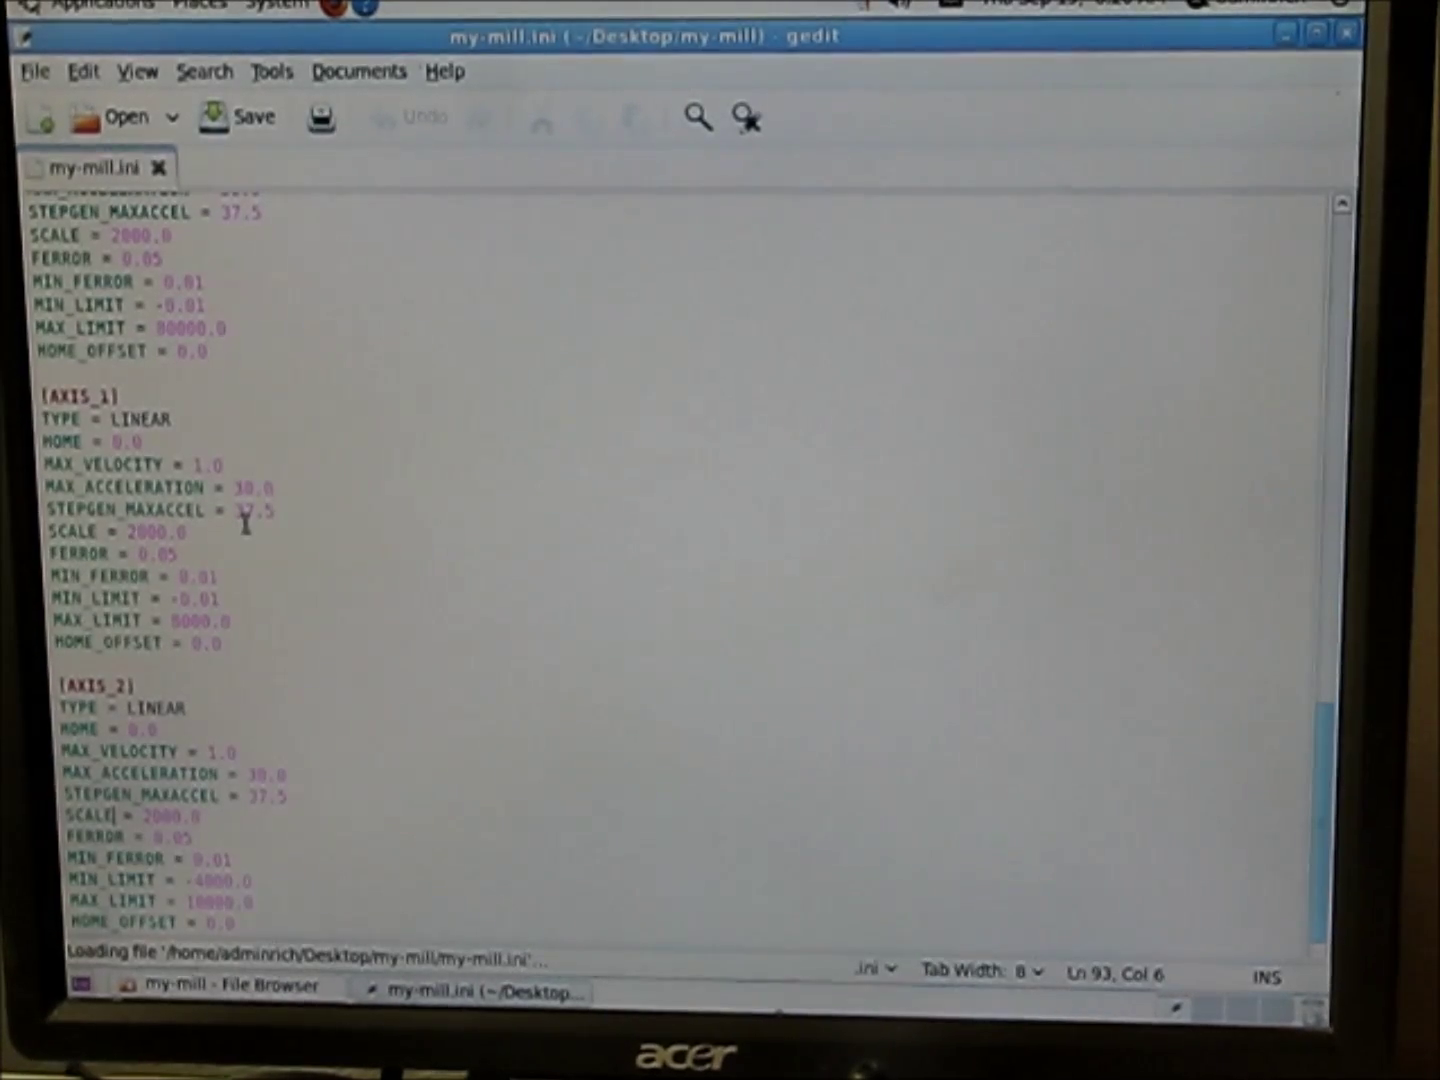
Step: Edit the my-mill.ini SCALE values to 20.0, save on close, and launch LinuxCNC
{"action": "left_click", "coordinate": [146, 531]}
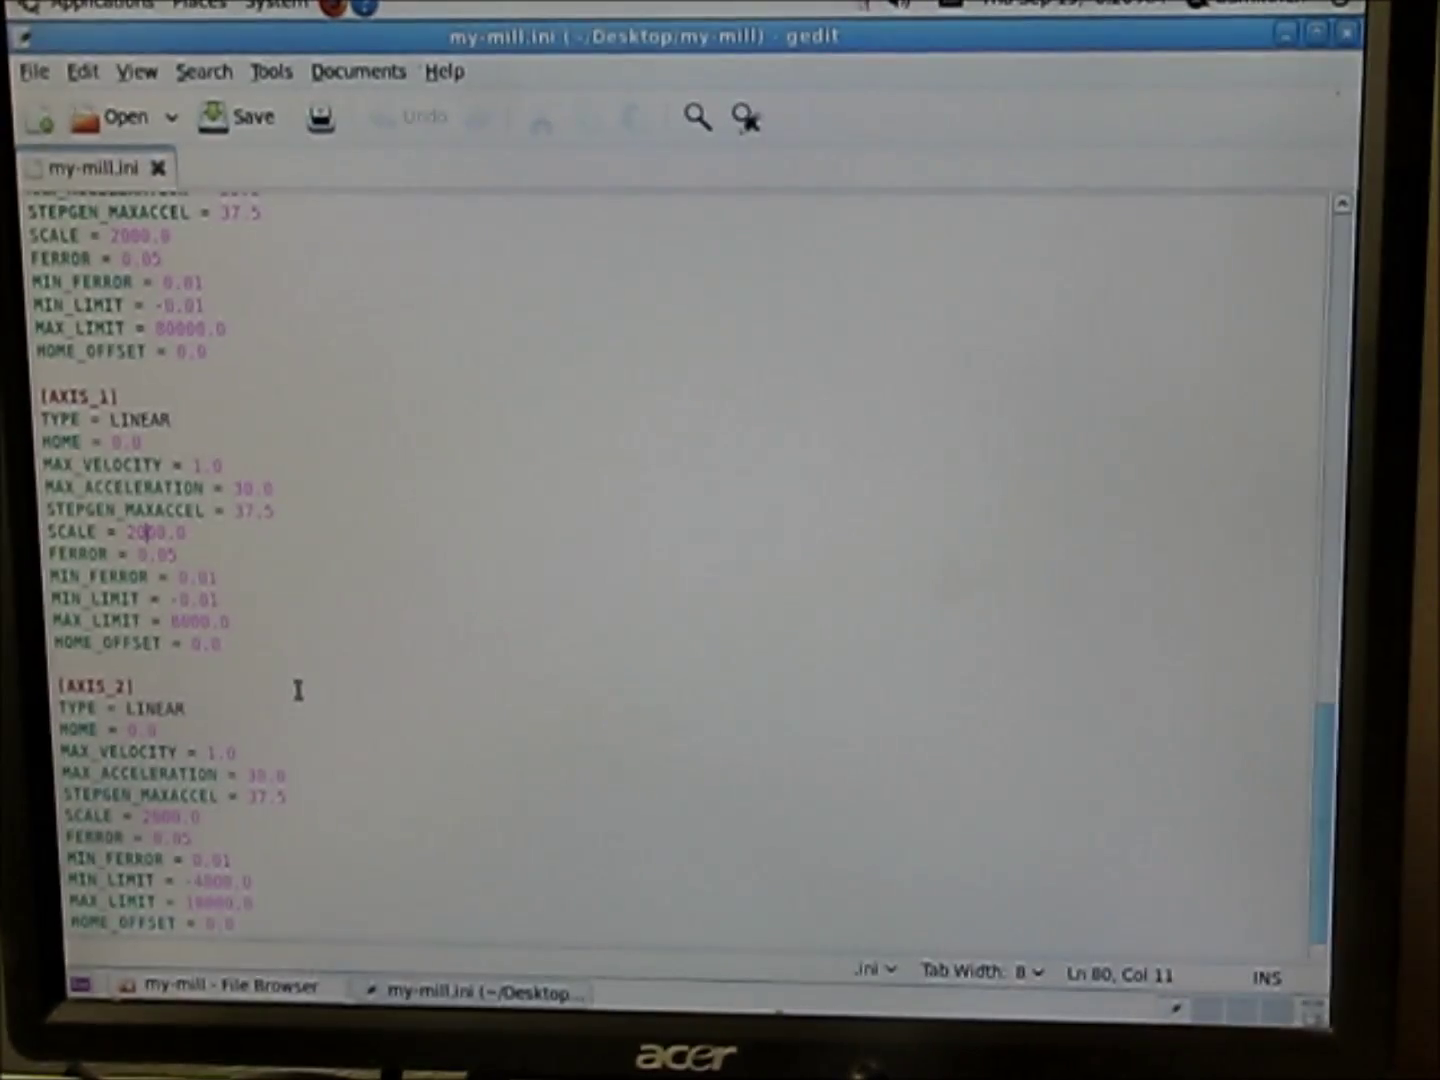
{"action": "key", "text": "Delete"}
{"action": "key", "text": "Delete"}
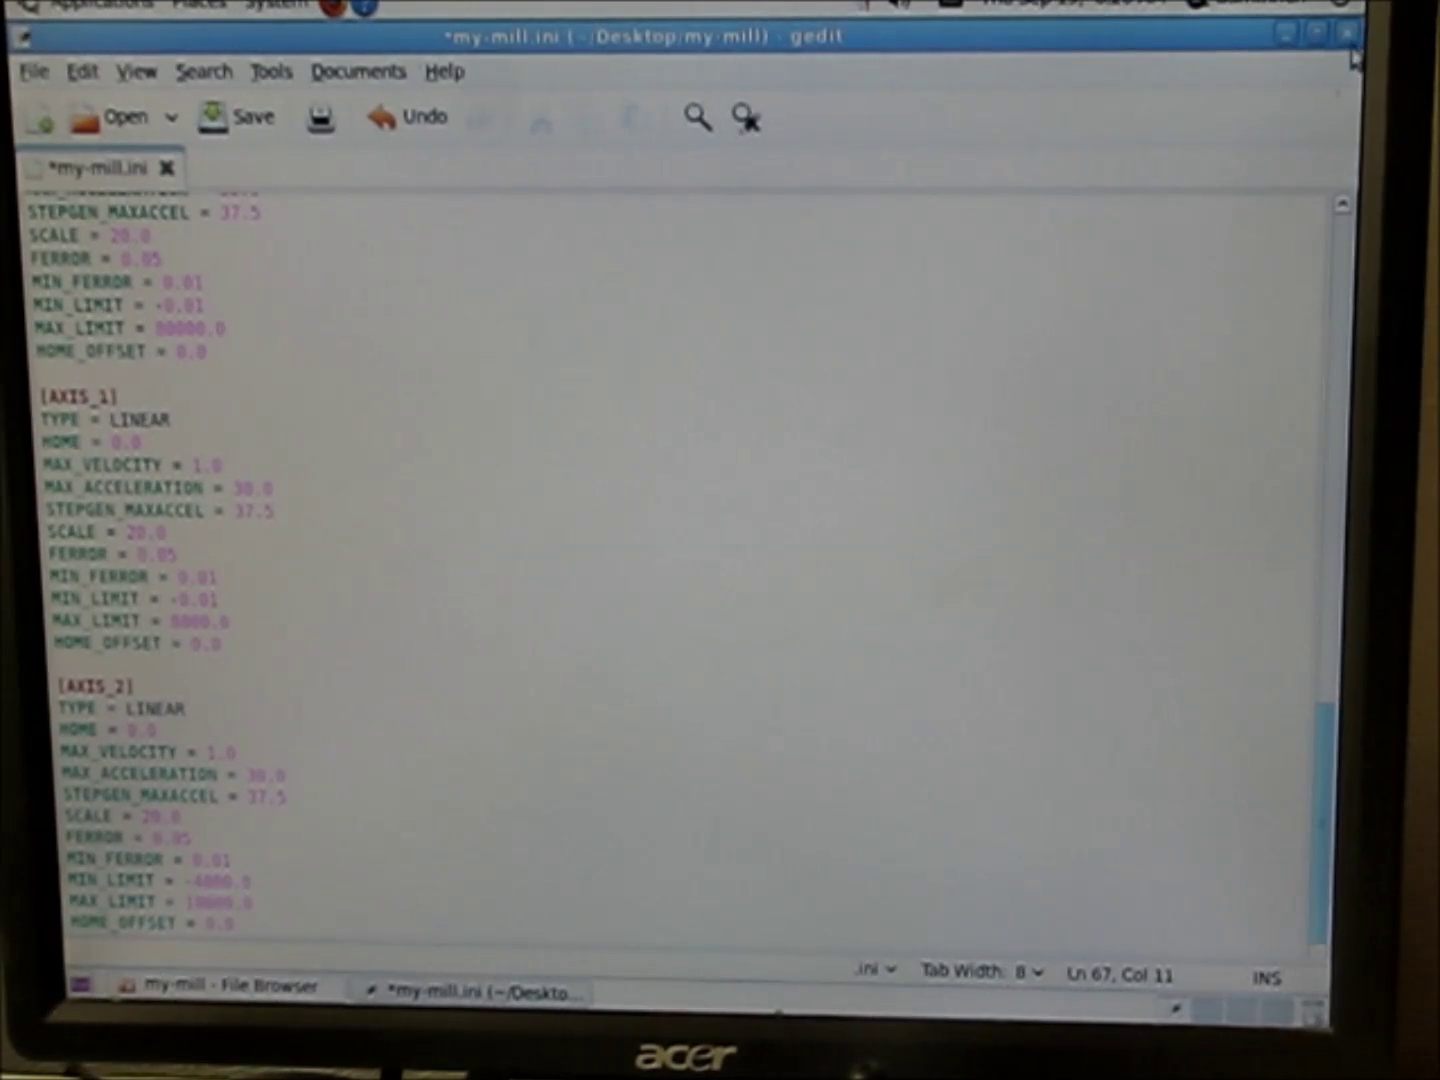
{"action": "left_click", "coordinate": [1348, 37]}
{"action": "left_click", "coordinate": [929, 636]}
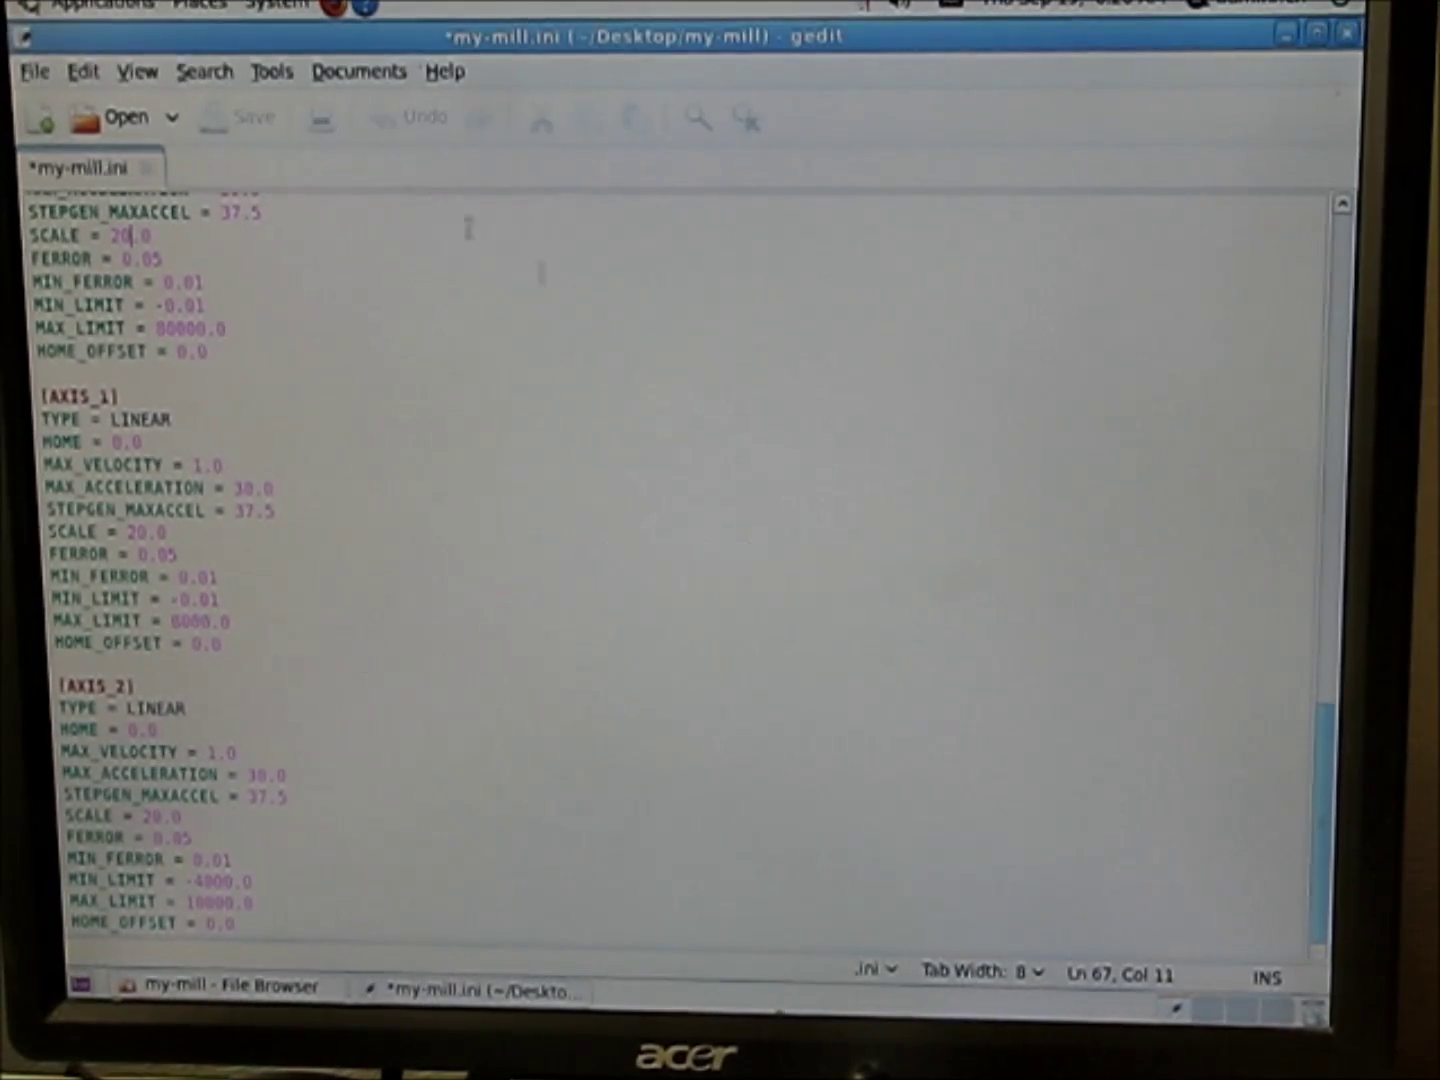
{"action": "double_click", "coordinate": [133, 209]}
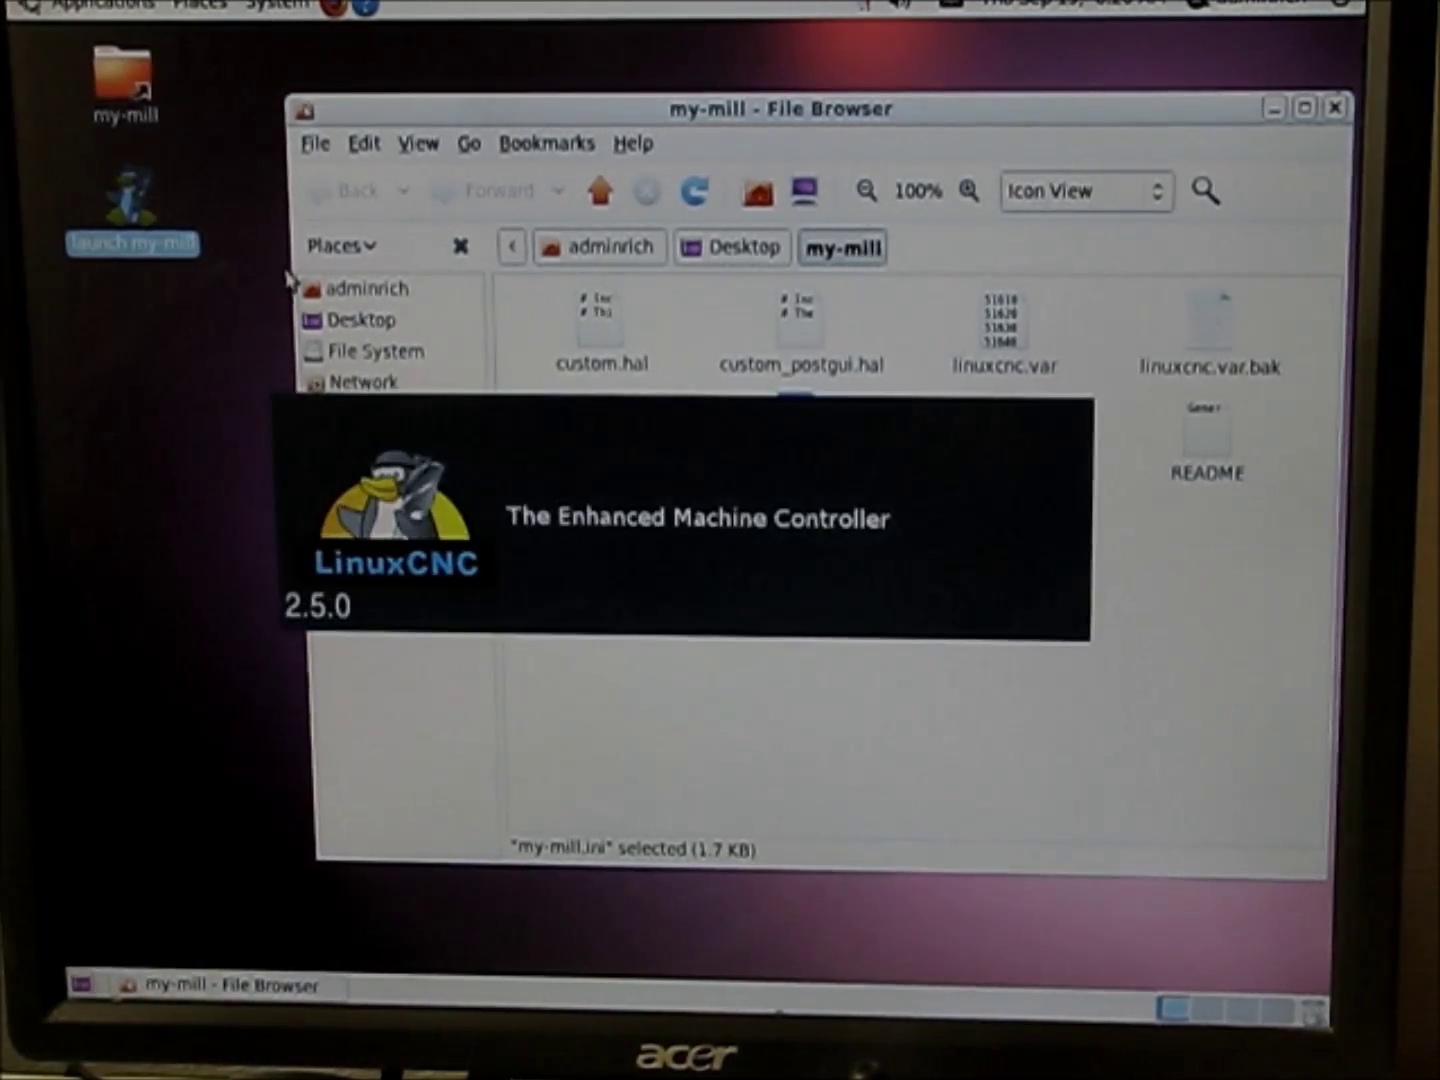